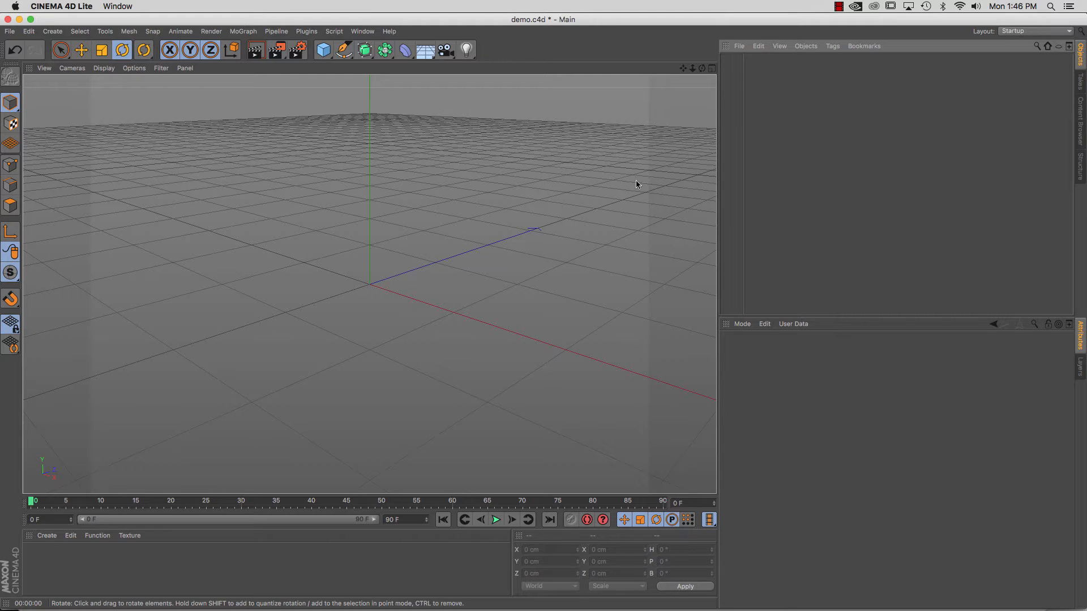
Add a sphere, shrink it to a radius of about 58 cm, and lower it to about Y -60 cm.
{"action": "left_click", "coordinate": [330, 57]}
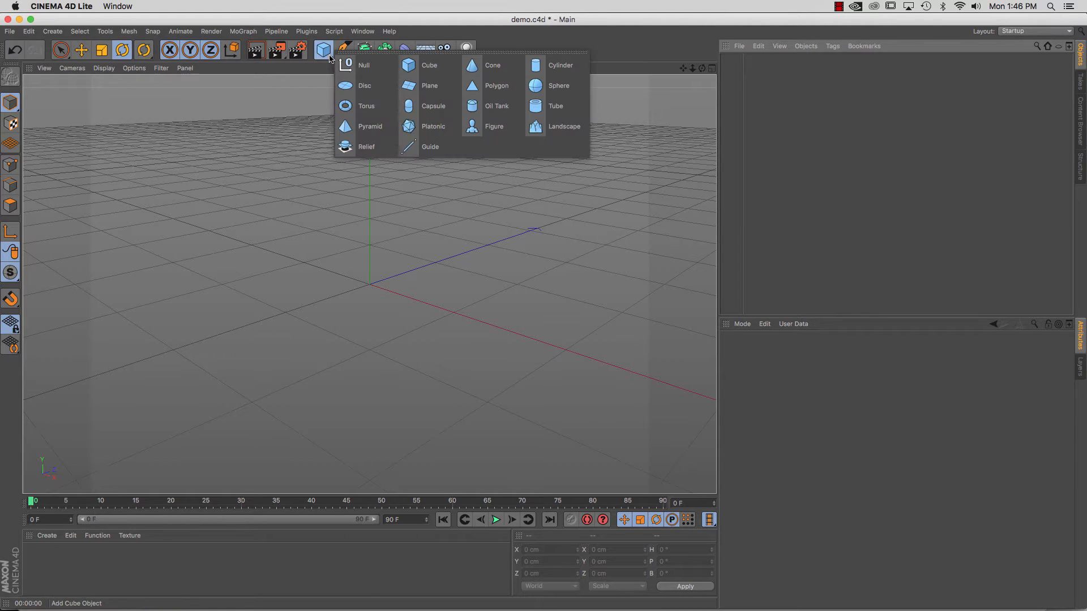
{"action": "left_click", "coordinate": [547, 88]}
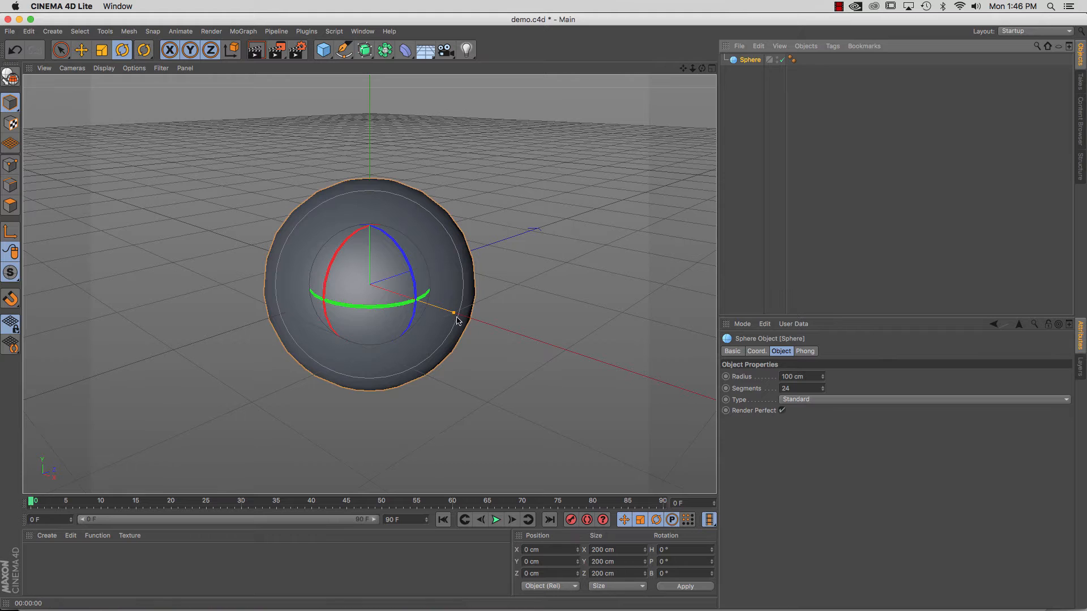
{"action": "left_click_drag", "start_coordinate": [416, 317], "coordinate": [410, 314]}
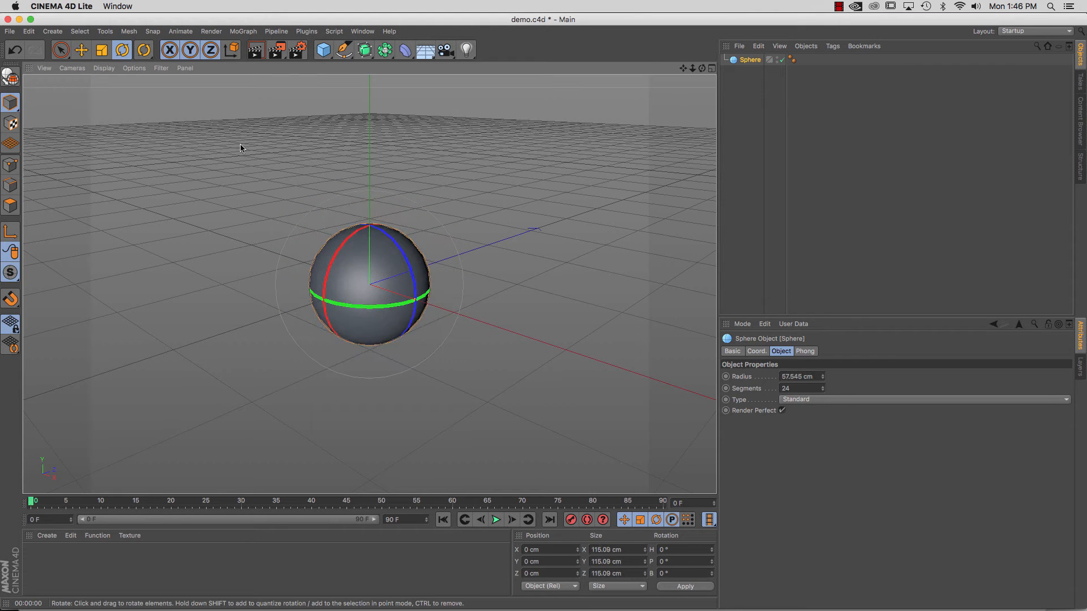
{"action": "left_click", "coordinate": [81, 50]}
{"action": "left_click_drag", "start_coordinate": [369, 190], "coordinate": [367, 251]}
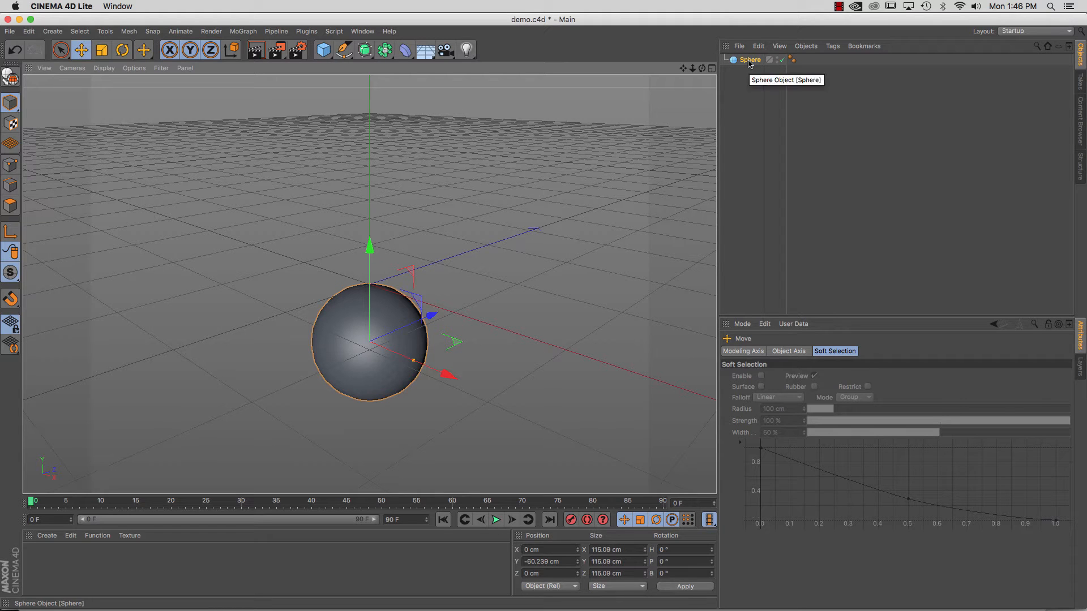
Stack two duplicates of the sphere above it at about Y 19 cm and Y 96 cm, shrinking the top copy to about 30 cm radius.
{"action": "left_click_drag", "start_coordinate": [749, 61], "coordinate": [748, 79], "text": "ctrl"}
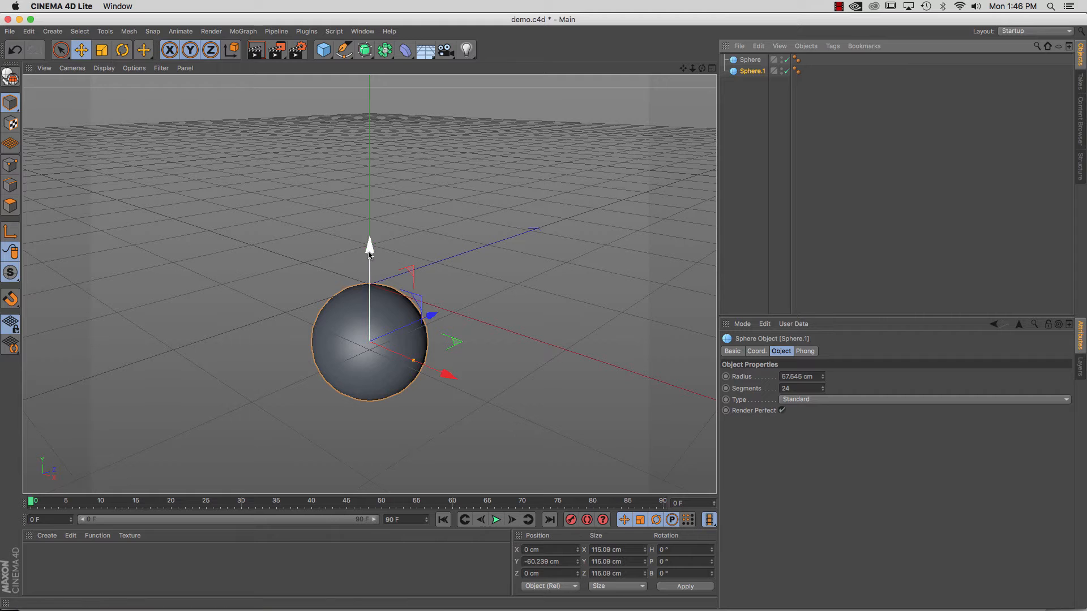
{"action": "left_click_drag", "start_coordinate": [370, 245], "coordinate": [375, 172]}
{"action": "left_click_drag", "start_coordinate": [759, 72], "coordinate": [753, 93], "text": "ctrl"}
{"action": "left_click", "coordinate": [838, 7]}
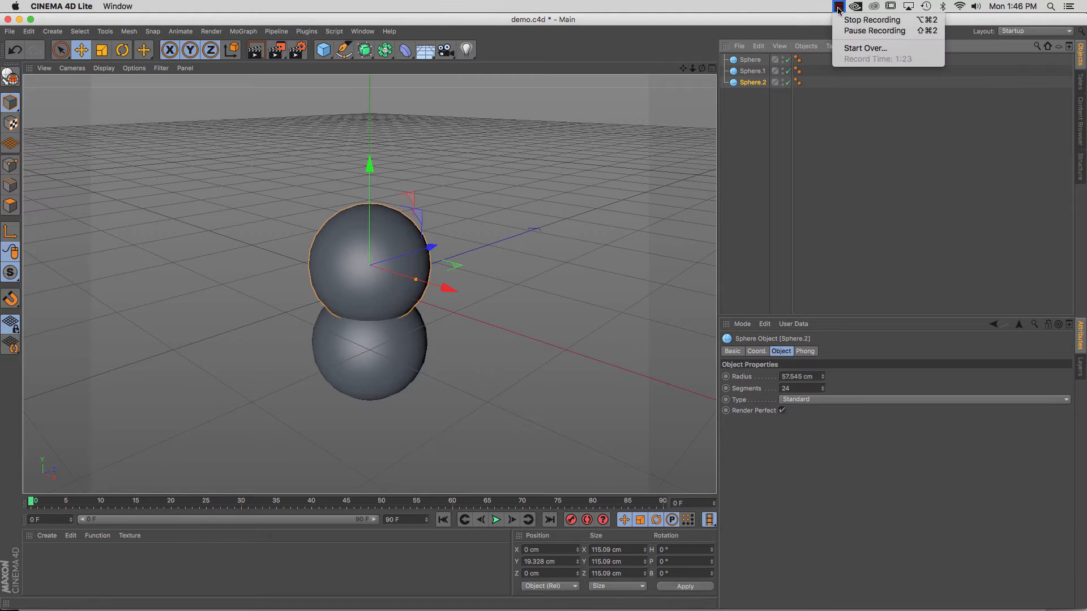
{"action": "left_click", "coordinate": [860, 34]}
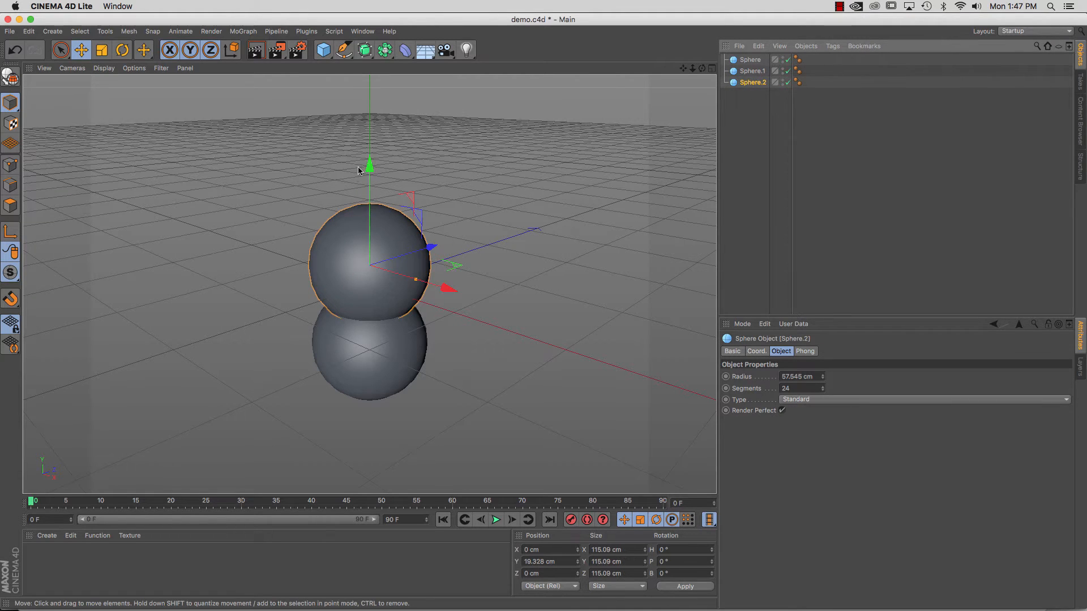
{"action": "left_click_drag", "start_coordinate": [369, 165], "coordinate": [393, 176]}
{"action": "left_click_drag", "start_coordinate": [370, 93], "coordinate": [371, 110]}
Shrink the middle sphere to a radius of about 44 cm and enlarge the lowest sphere to about 75 cm.
{"action": "left_click", "coordinate": [390, 272]}
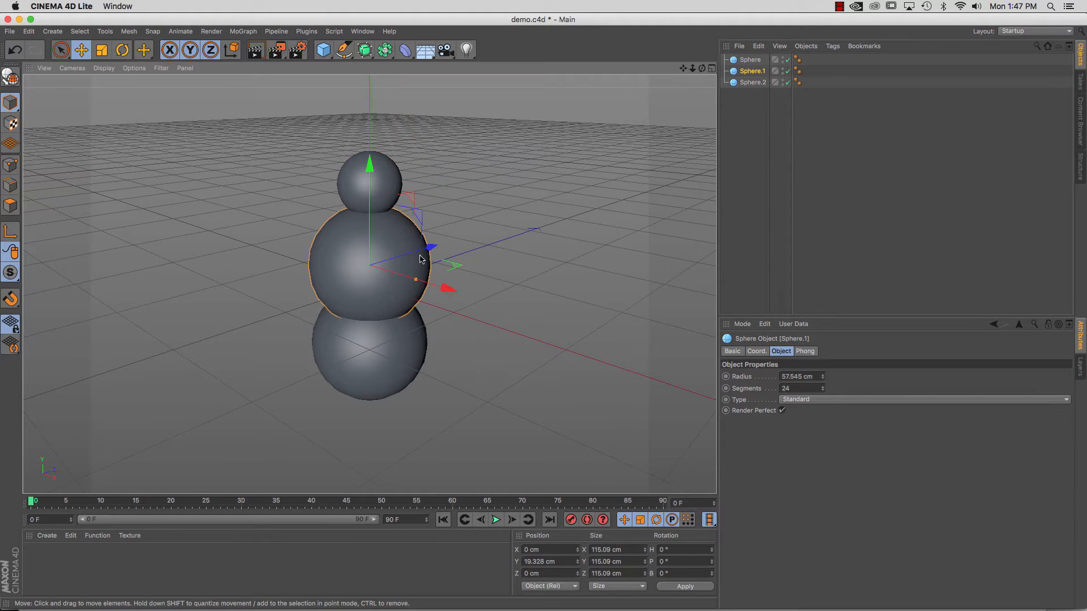
{"action": "left_click_drag", "start_coordinate": [417, 280], "coordinate": [405, 280]}
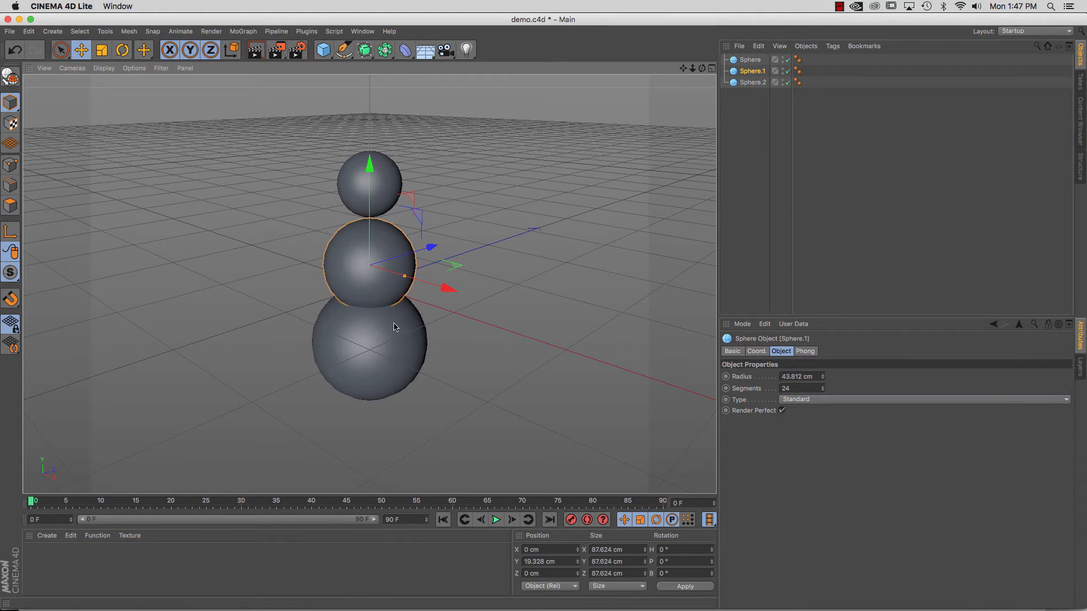
{"action": "left_click", "coordinate": [396, 355]}
{"action": "left_click_drag", "start_coordinate": [414, 361], "coordinate": [428, 367]}
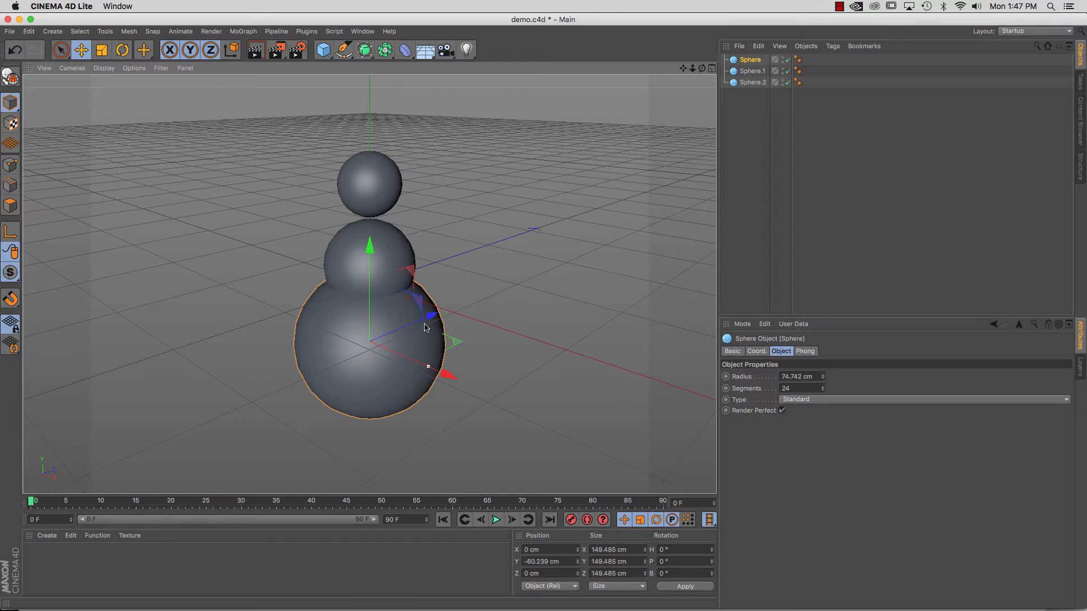
Enlarge the middle sphere to a radius of about 57 cm, raise it to about Y 28 cm, and deselect it.
{"action": "left_click", "coordinate": [397, 266]}
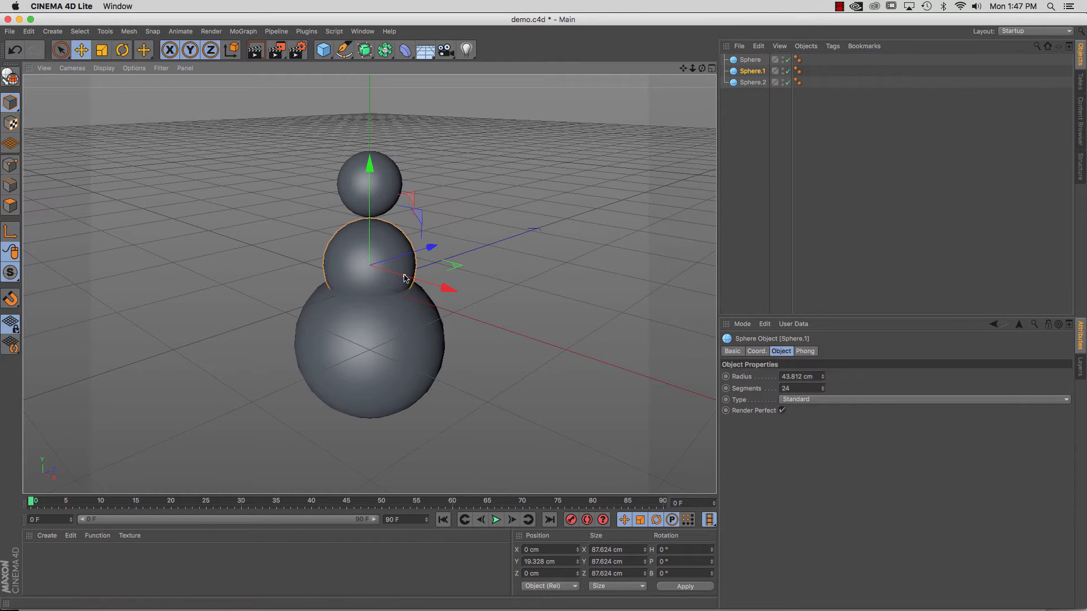
{"action": "left_click_drag", "start_coordinate": [405, 278], "coordinate": [416, 281]}
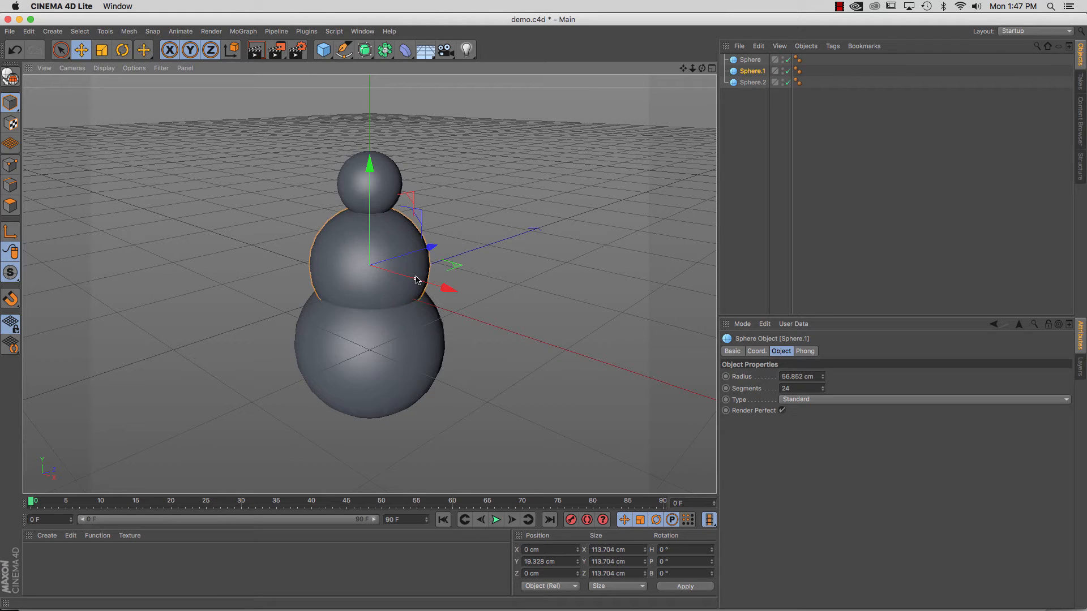
{"action": "left_click_drag", "start_coordinate": [371, 171], "coordinate": [371, 161]}
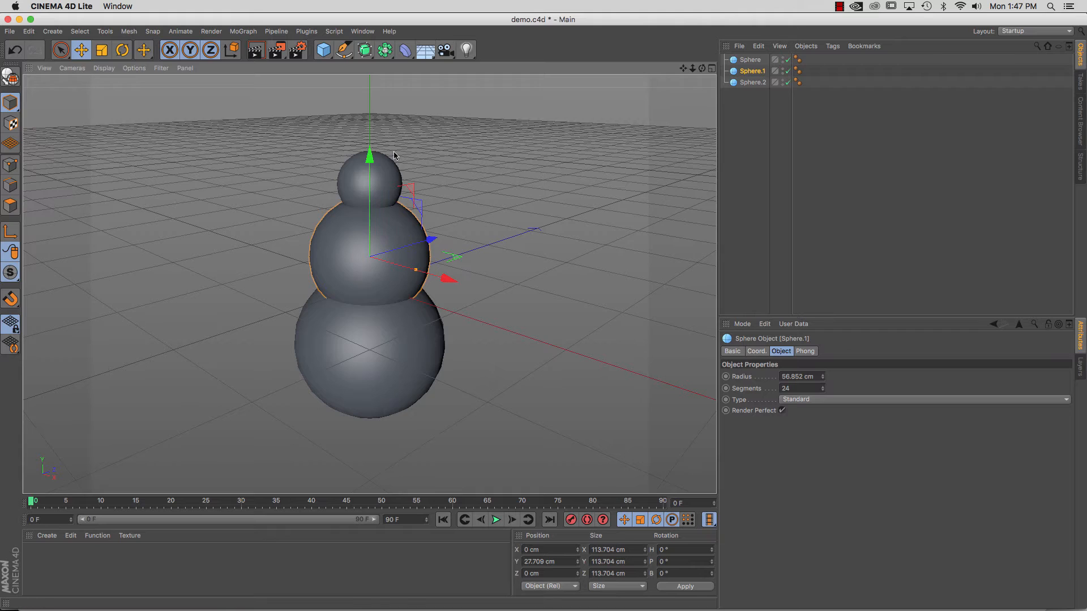
{"action": "left_click", "coordinate": [513, 223]}
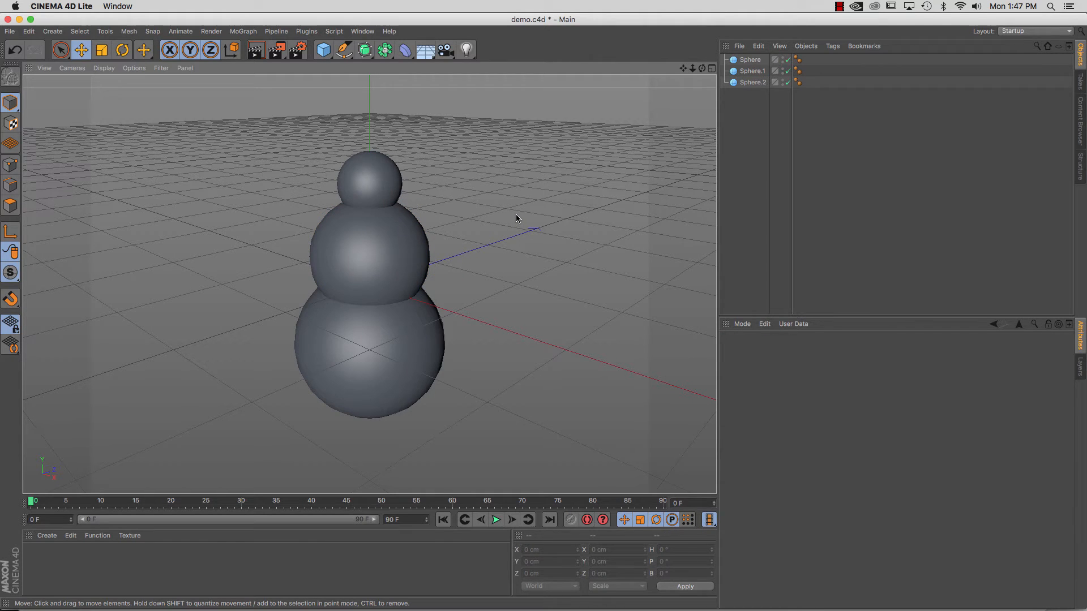
Rename the lowest sphere bottom, the middle sphere body, and the top sphere head.
{"action": "left_click", "coordinate": [747, 71]}
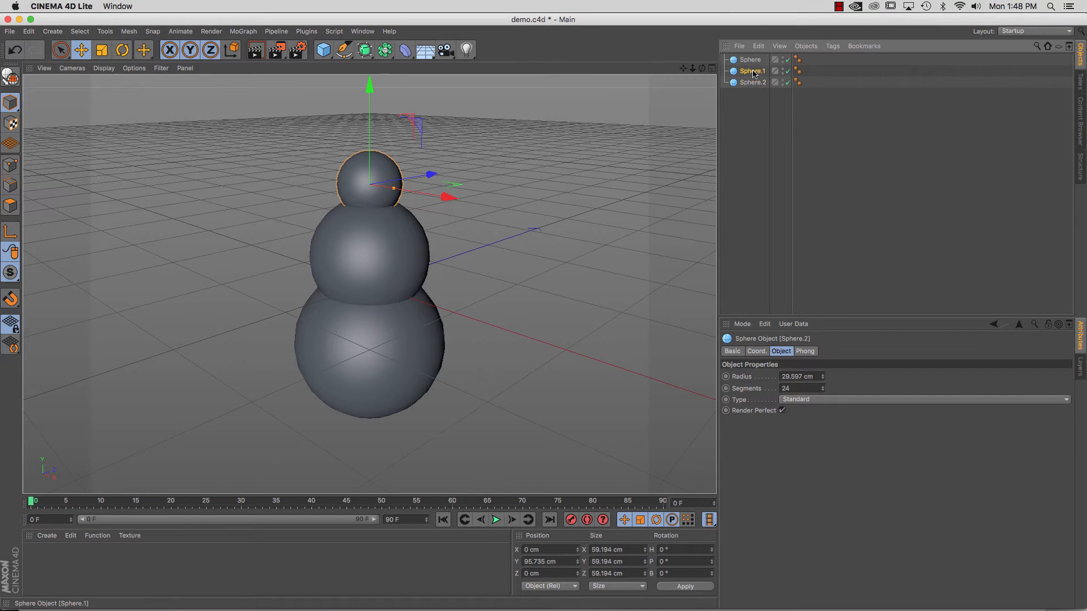
{"action": "left_click", "coordinate": [751, 62]}
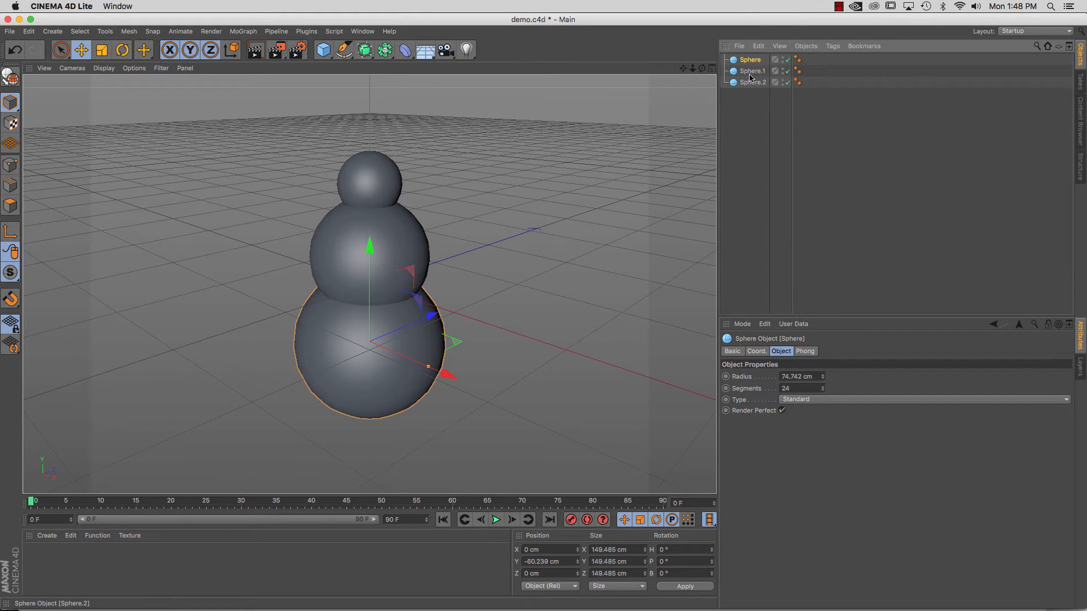
{"action": "double_click", "coordinate": [751, 60]}
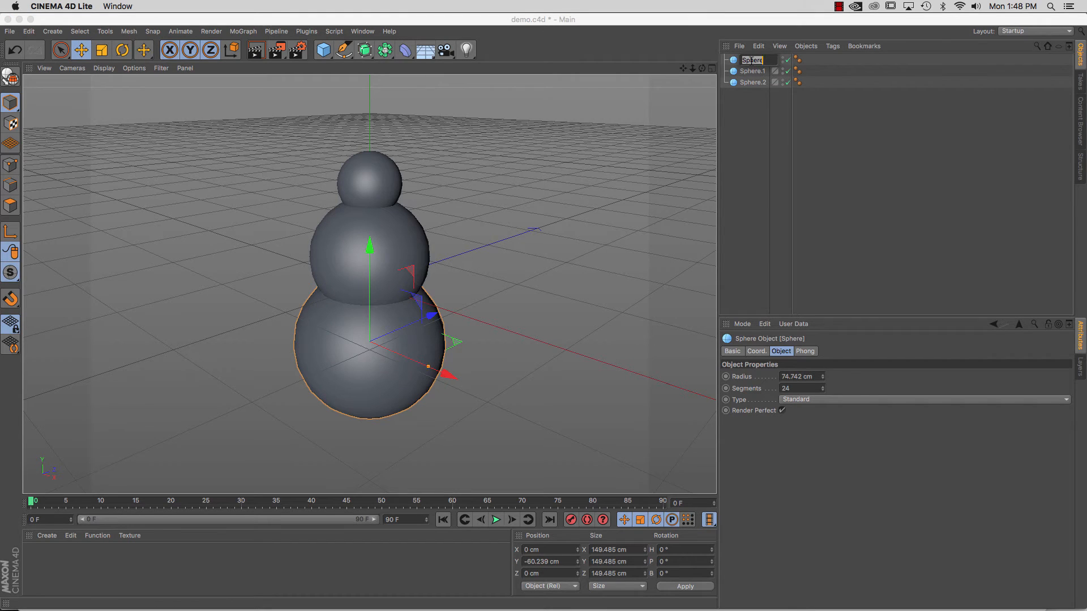
{"action": "type", "text": "bottom"}
{"action": "left_click", "coordinate": [751, 72]}
{"action": "double_click", "coordinate": [751, 72]}
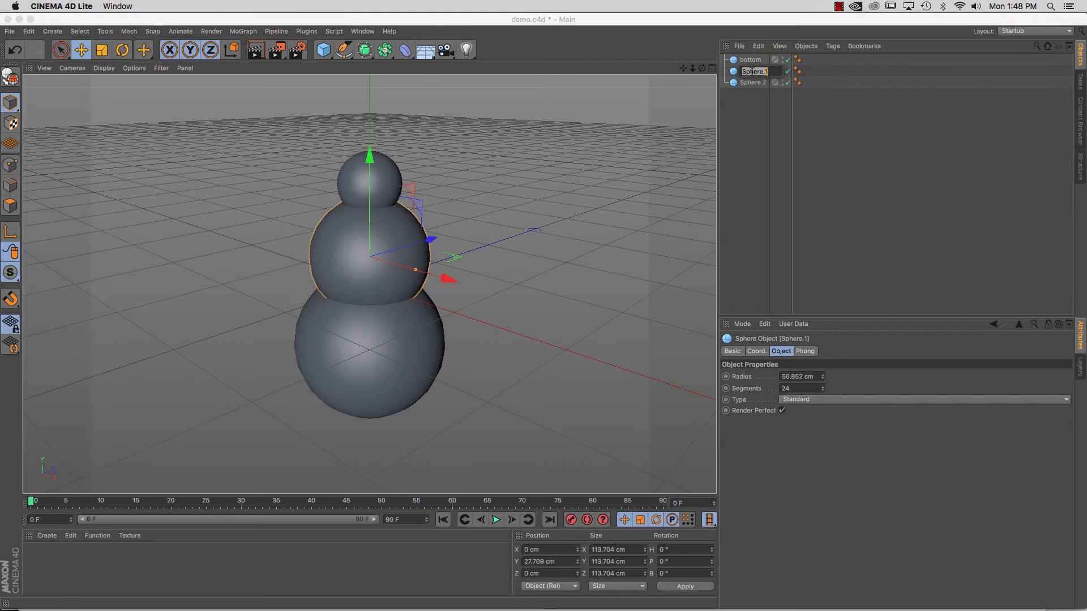
{"action": "type", "text": "body"}
{"action": "left_click", "coordinate": [753, 83]}
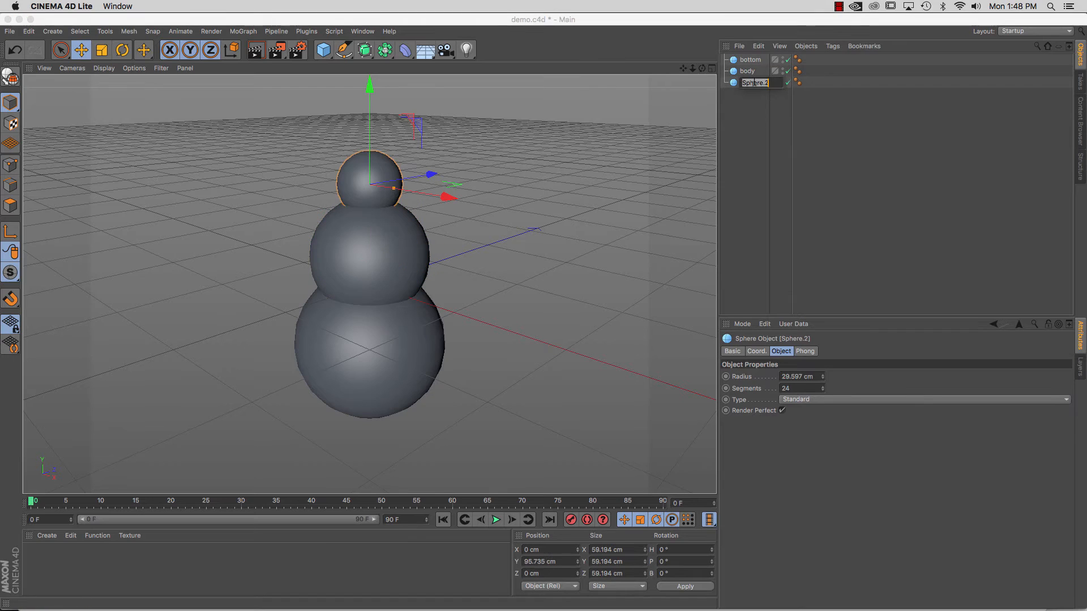
{"action": "double_click", "coordinate": [753, 83]}
{"action": "type", "text": "head"}
{"action": "left_click", "coordinate": [746, 111]}
Try moving the bottom sphere away from the body and head, and undo the move.
{"action": "left_click", "coordinate": [751, 60]}
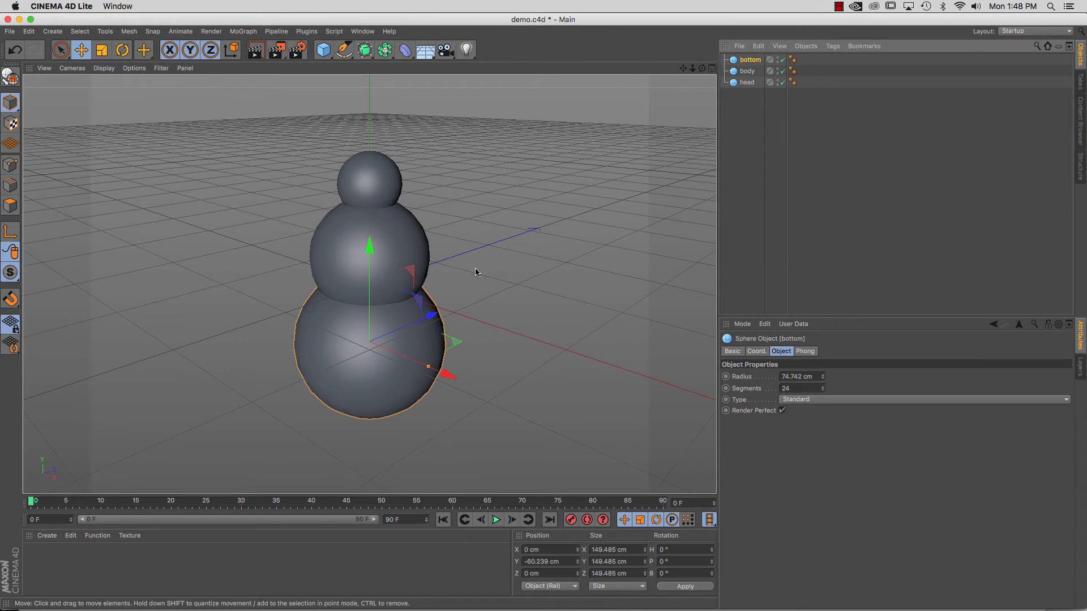
{"action": "left_click_drag", "start_coordinate": [475, 272], "coordinate": [642, 244]}
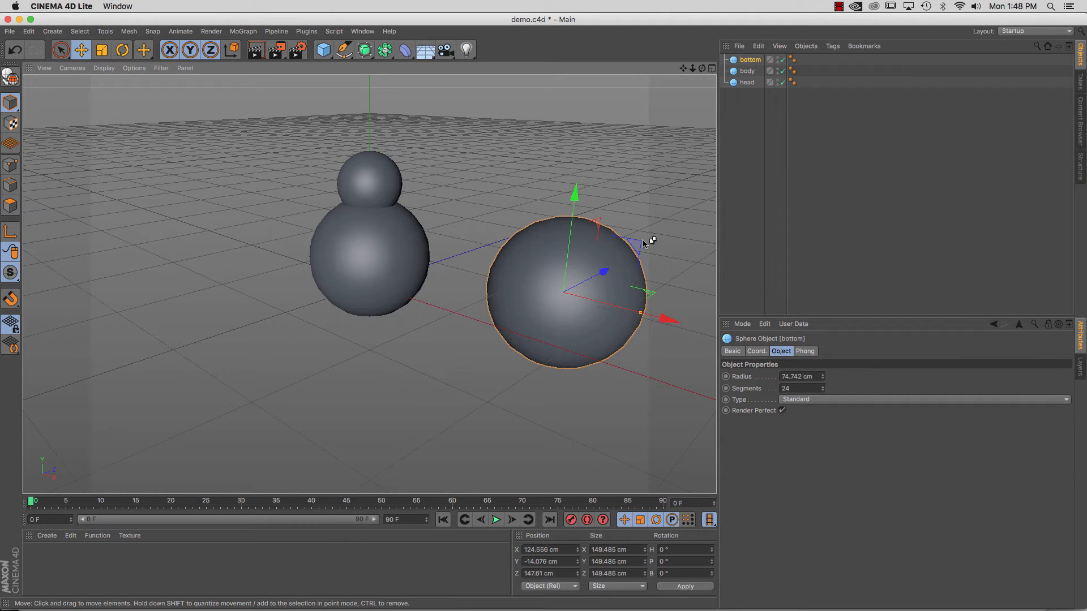
{"action": "key", "text": "super+z"}
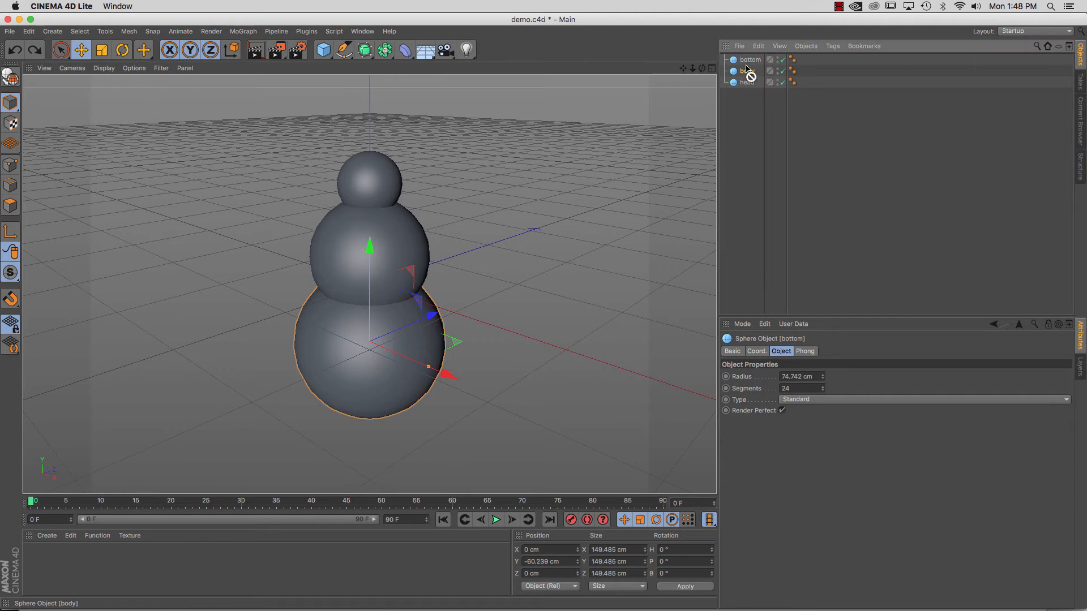
Build the snowman's hierarchy by making body a child of bottom and head a child of body.
{"action": "left_click", "coordinate": [746, 71]}
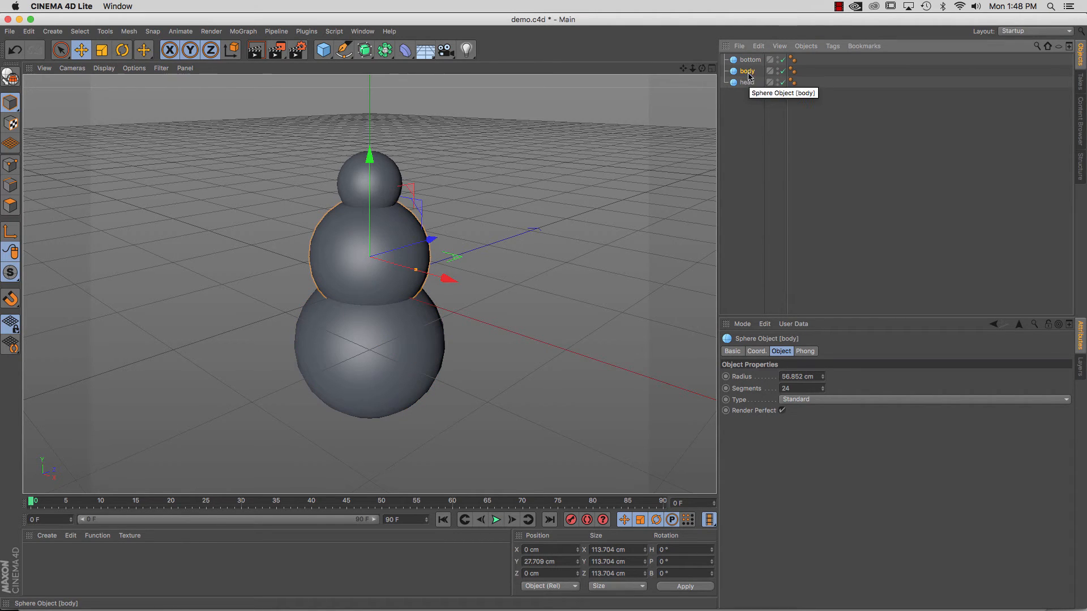
{"action": "left_click_drag", "start_coordinate": [748, 72], "coordinate": [754, 60]}
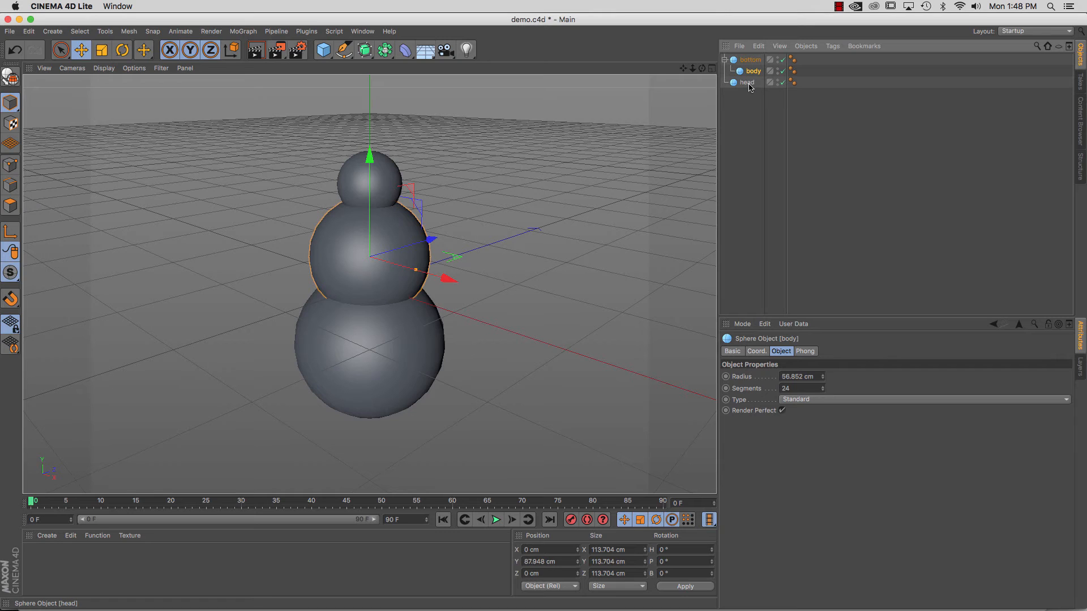
{"action": "left_click", "coordinate": [749, 85]}
{"action": "left_click_drag", "start_coordinate": [757, 74], "coordinate": [758, 74]}
Move the whole hierarchy by its bottom sphere to about Y -59 cm, and rotate the body to a bank of about -0.6°.
{"action": "left_click", "coordinate": [756, 60]}
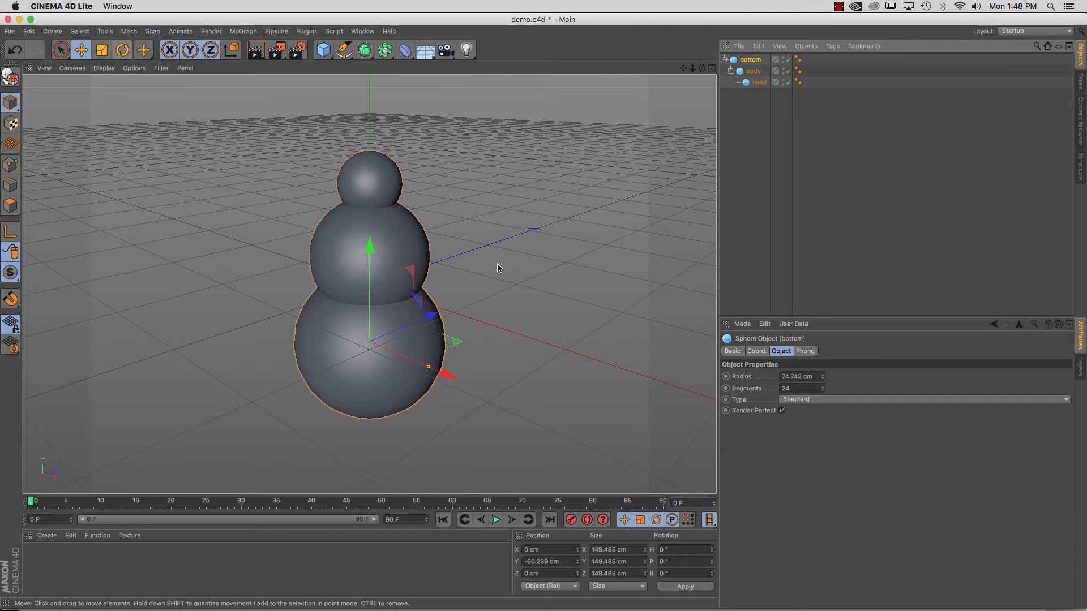
{"action": "mouse_move", "coordinate": [520, 292]}
{"action": "left_mouse_down"}
{"action": "mouse_move", "coordinate": [546, 245]}
{"action": "mouse_move", "coordinate": [635, 266]}
{"action": "mouse_move", "coordinate": [561, 253]}
{"action": "mouse_move", "coordinate": [508, 263]}
{"action": "mouse_move", "coordinate": [522, 294]}
{"action": "left_mouse_up"}
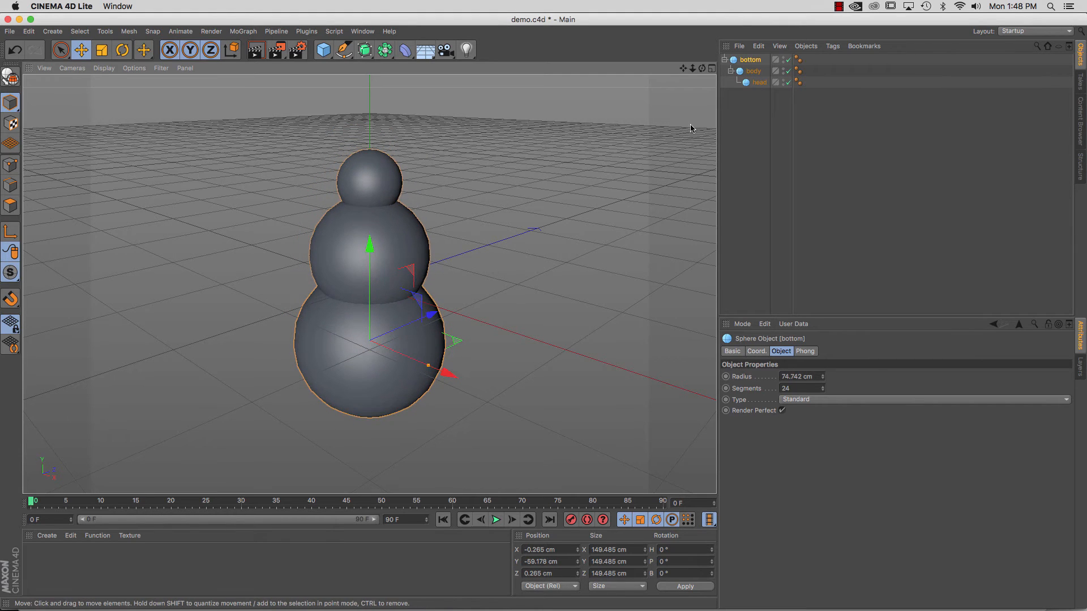
{"action": "left_click", "coordinate": [750, 72]}
{"action": "key", "text": "r"}
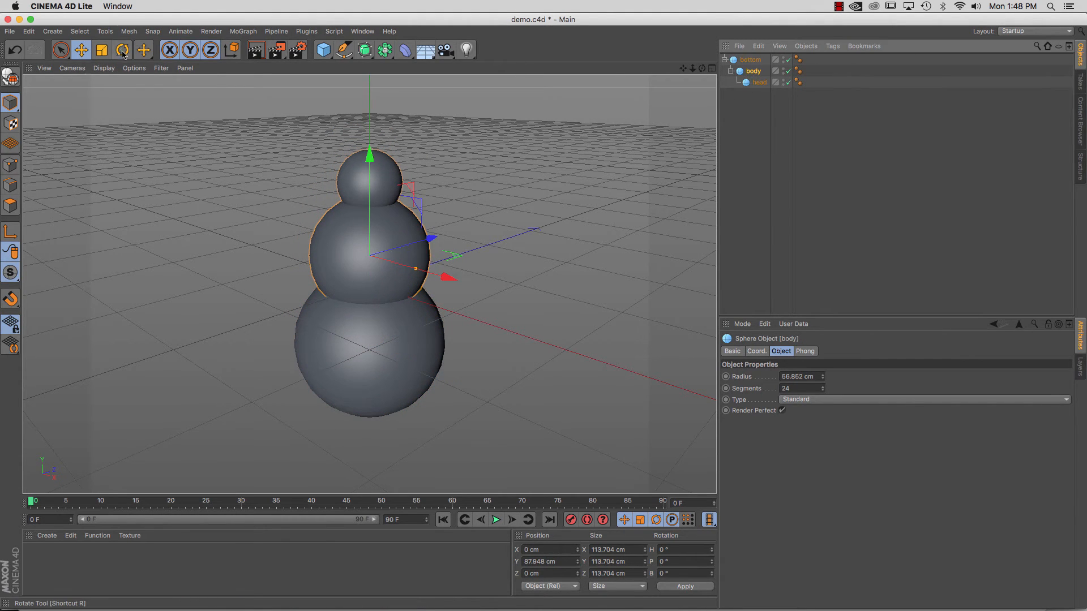
{"action": "left_click_drag", "start_coordinate": [417, 238], "coordinate": [374, 219]}
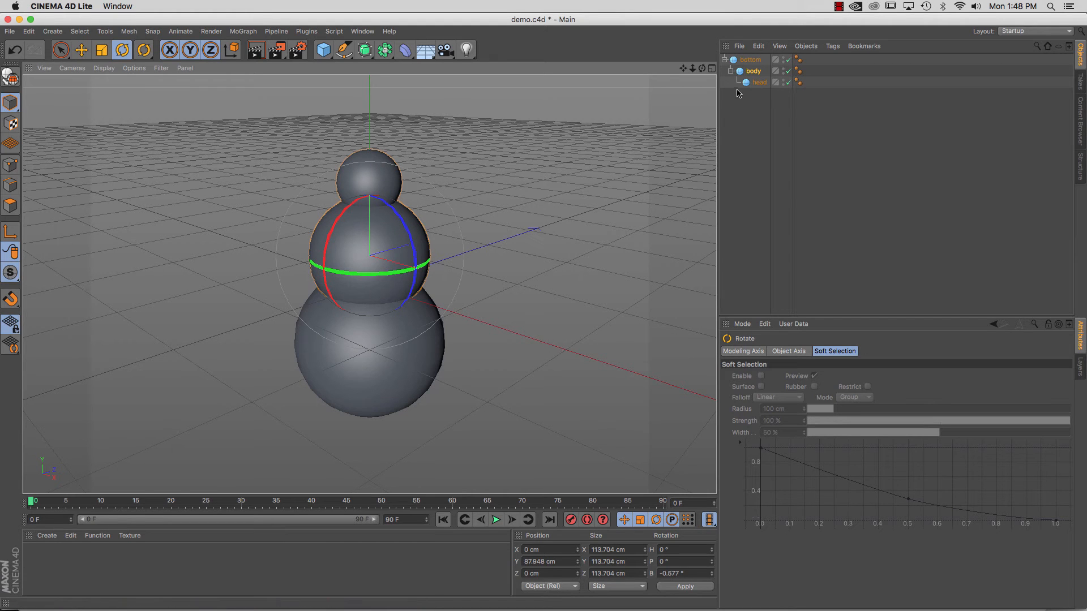
Shrink the head to a radius of about 25 cm and place it about 69 cm above the body's centre.
{"action": "left_click", "coordinate": [759, 82]}
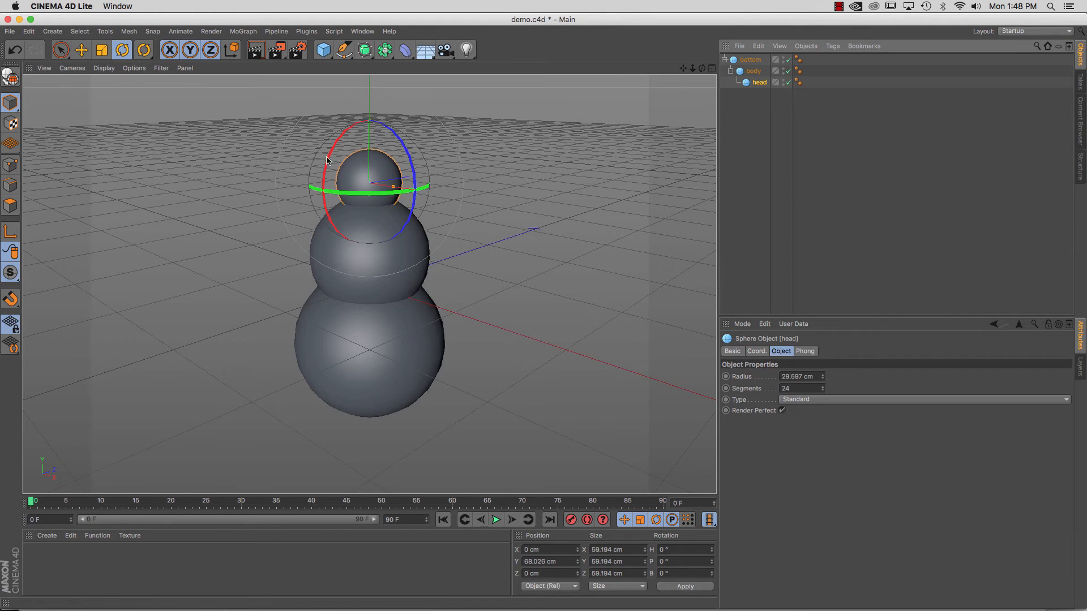
{"action": "left_click", "coordinate": [80, 50]}
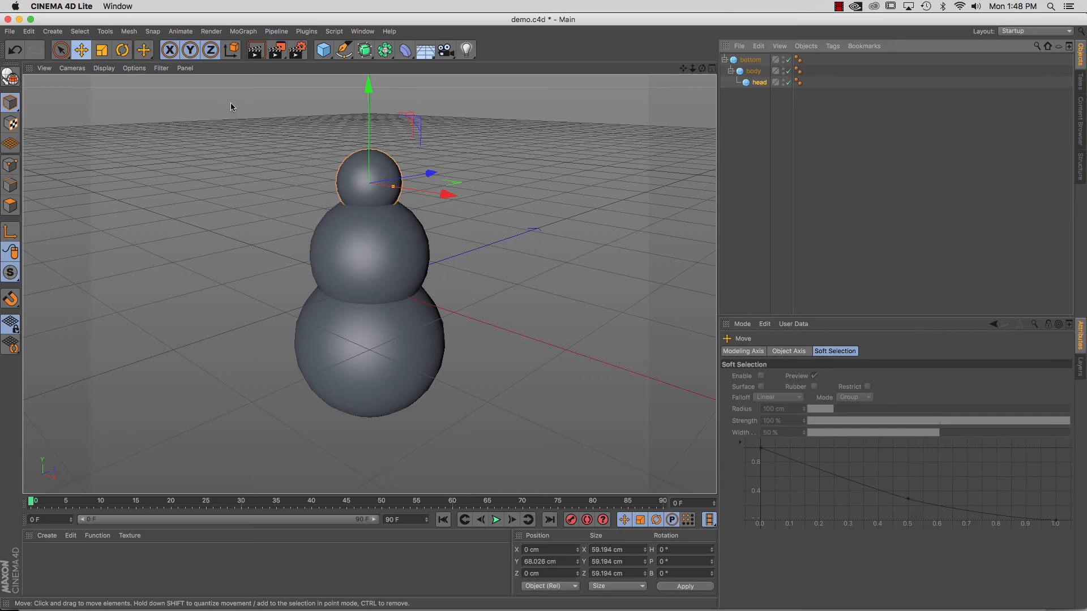
{"action": "left_click_drag", "start_coordinate": [368, 95], "coordinate": [368, 74]}
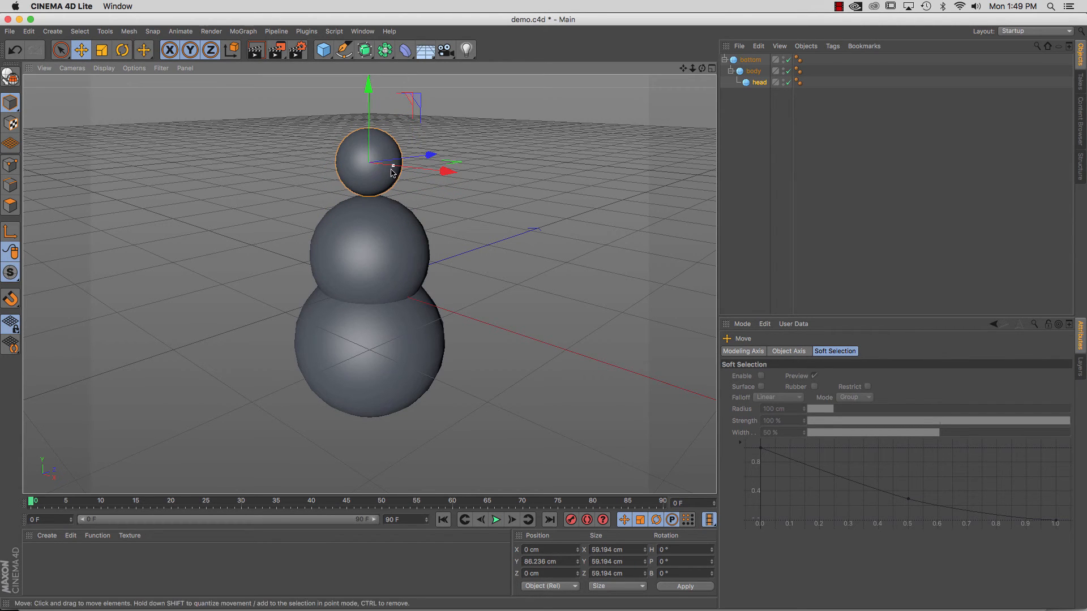
{"action": "mouse_move", "coordinate": [393, 166]}
{"action": "left_mouse_down"}
{"action": "mouse_move", "coordinate": [455, 182]}
{"action": "mouse_move", "coordinate": [390, 165]}
{"action": "left_mouse_up"}
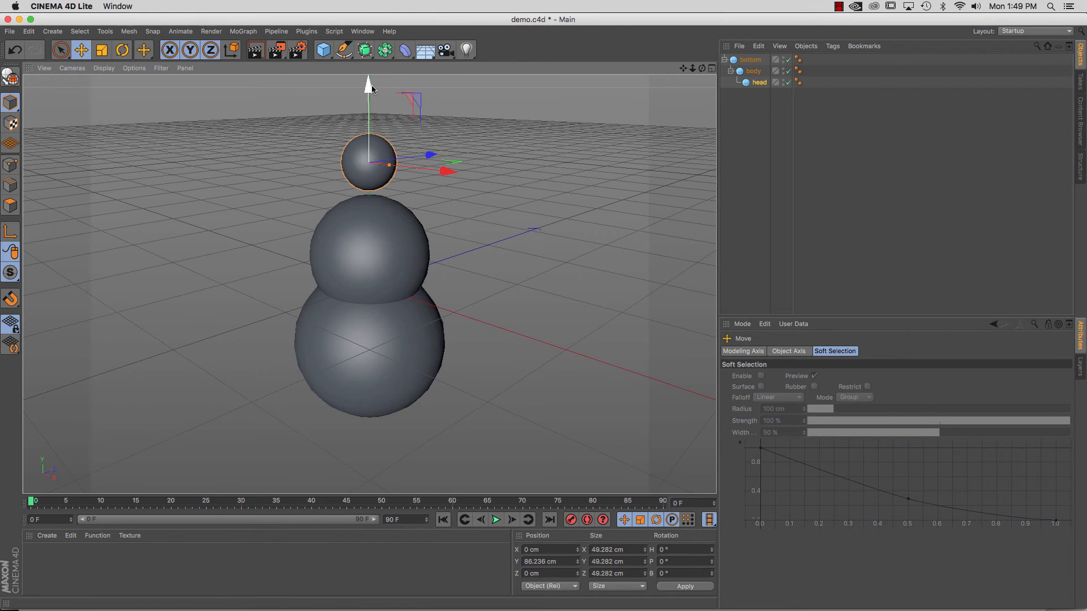
{"action": "left_click_drag", "start_coordinate": [368, 88], "coordinate": [371, 111]}
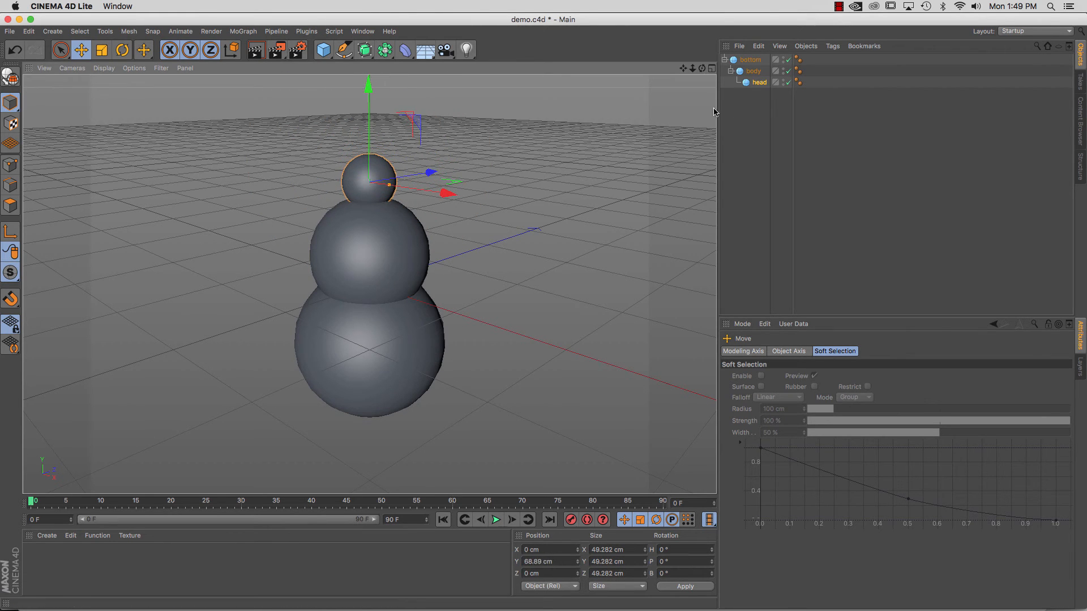
Select the head, body and bottom in turn to review which spheres each level of the hierarchy includes.
{"action": "left_click", "coordinate": [756, 84]}
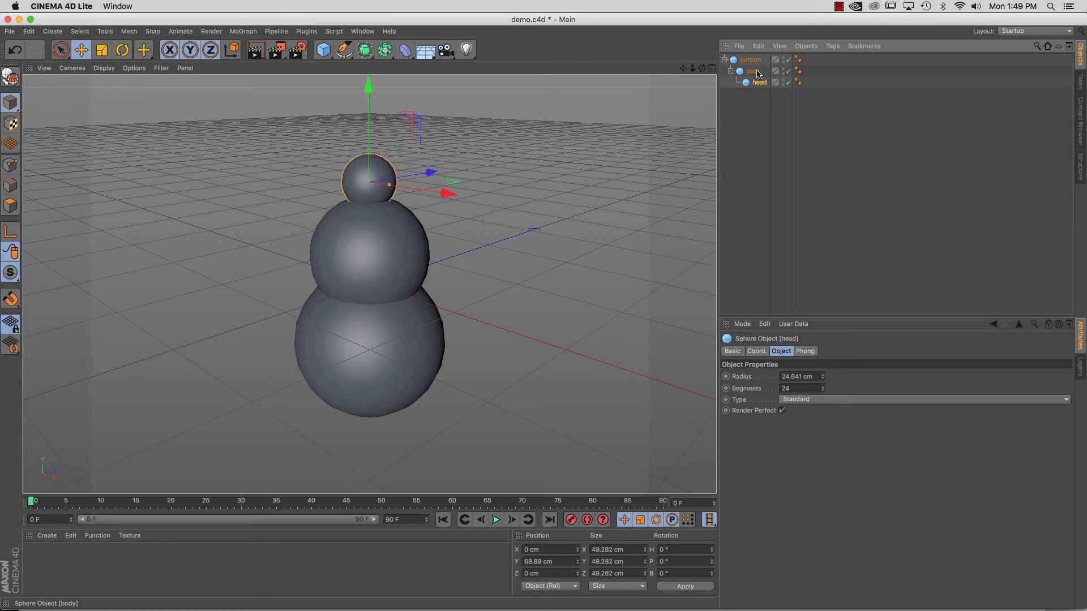
{"action": "left_click", "coordinate": [754, 72]}
{"action": "left_click", "coordinate": [752, 60]}
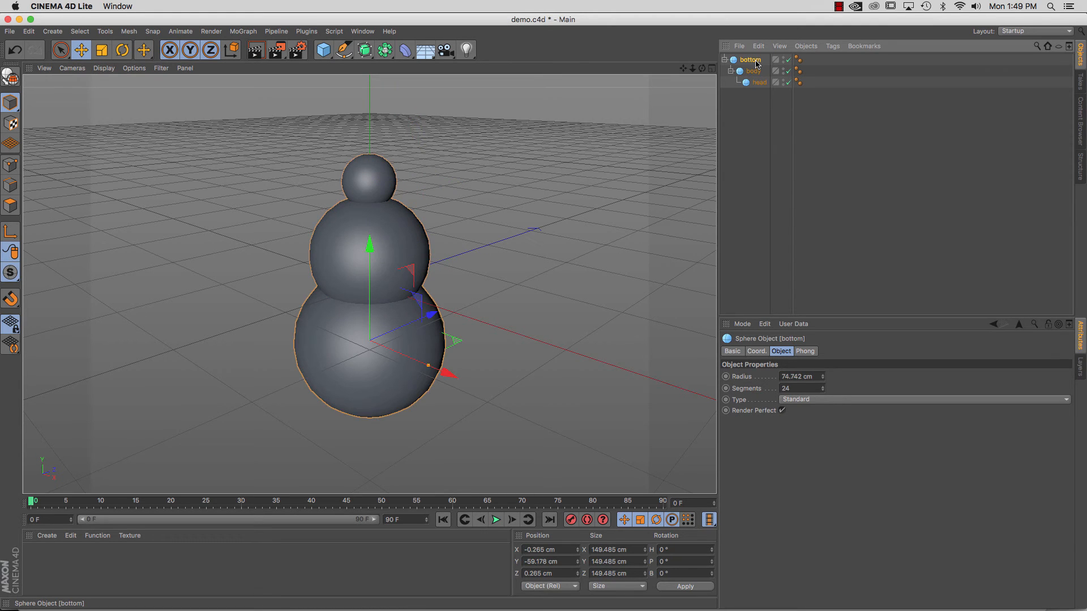
Select the spheres at each hierarchy level to compare what they include, and enlarge the head to a radius of about 30 cm.
{"action": "left_click", "coordinate": [753, 71]}
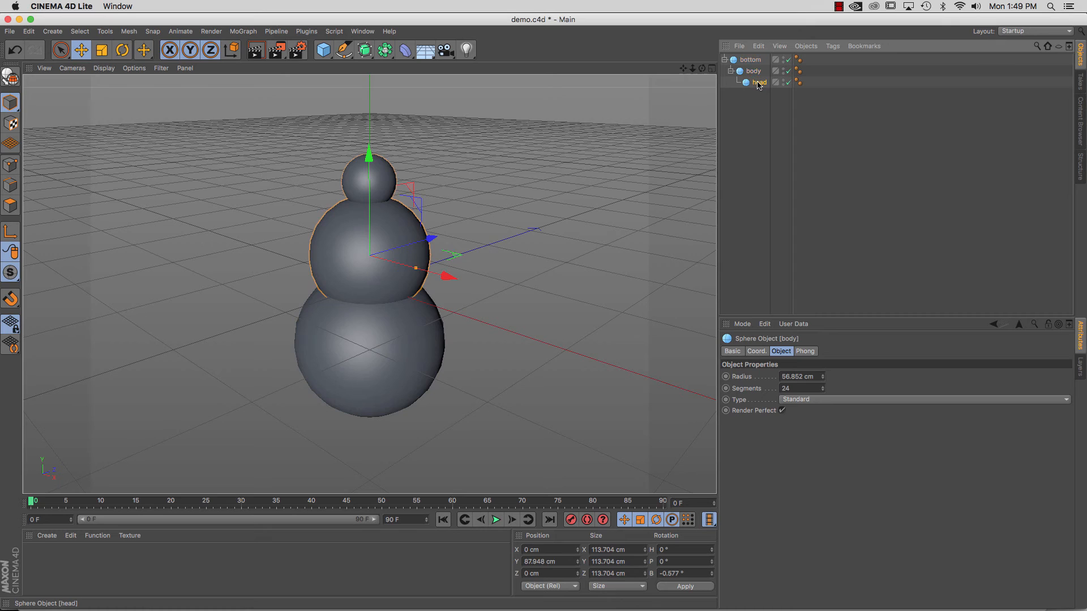
{"action": "left_click", "coordinate": [758, 83]}
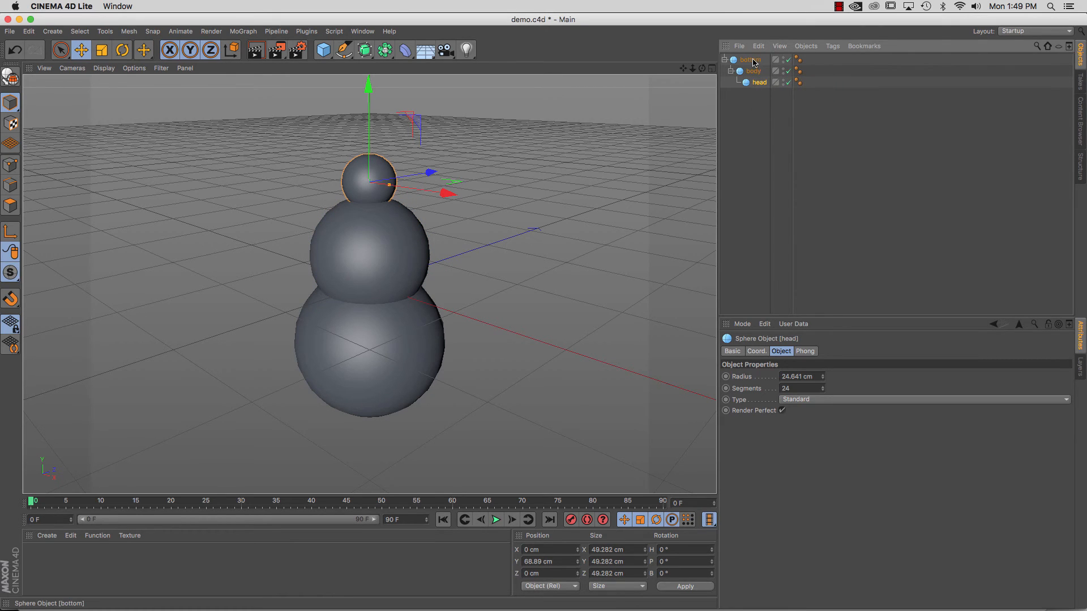
{"action": "left_click", "coordinate": [753, 60]}
{"action": "left_click", "coordinate": [753, 72]}
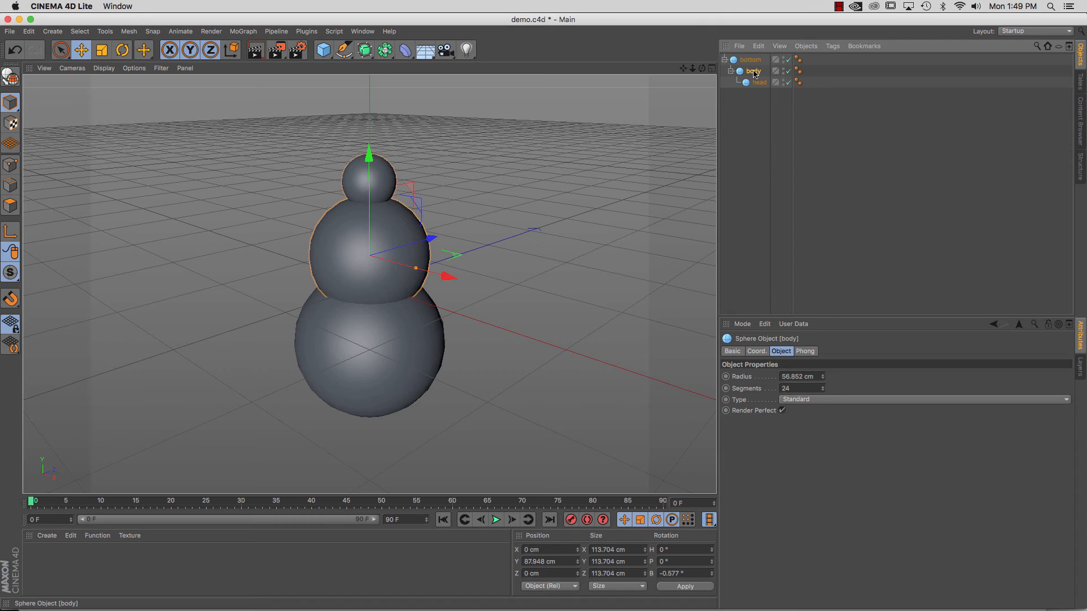
{"action": "left_click", "coordinate": [758, 83]}
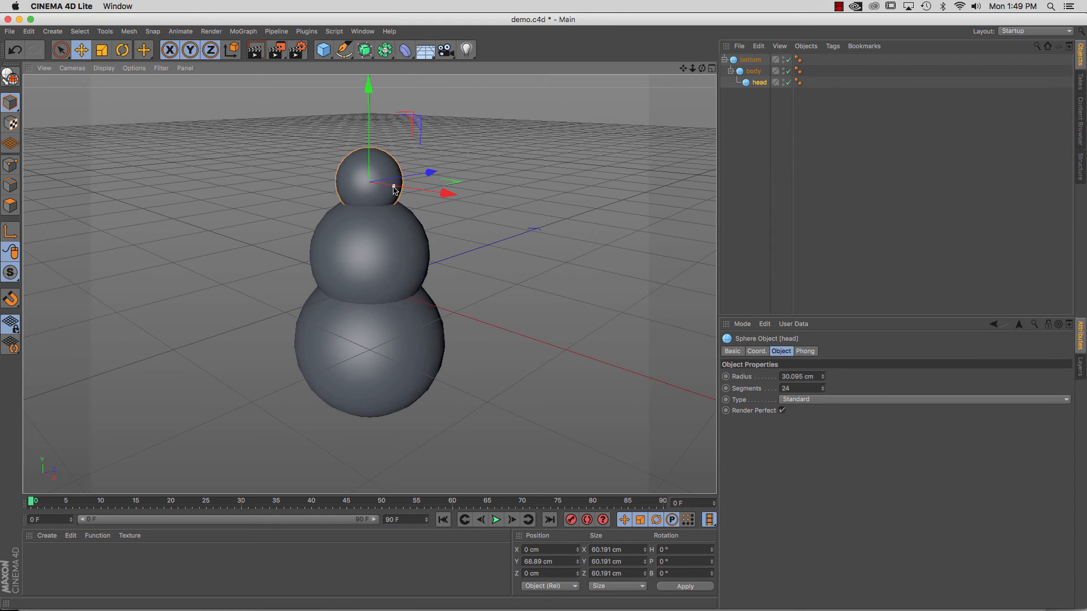
{"action": "left_click", "coordinate": [757, 60]}
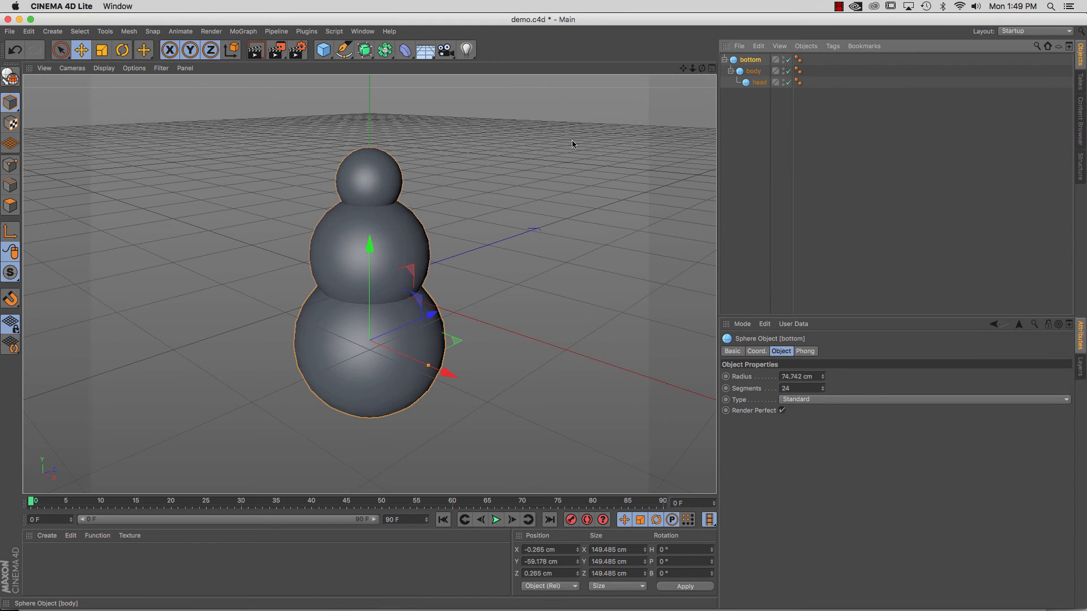
Create a new standard material and make its color red by setting the saturation to about 62%.
{"action": "left_click", "coordinate": [47, 537]}
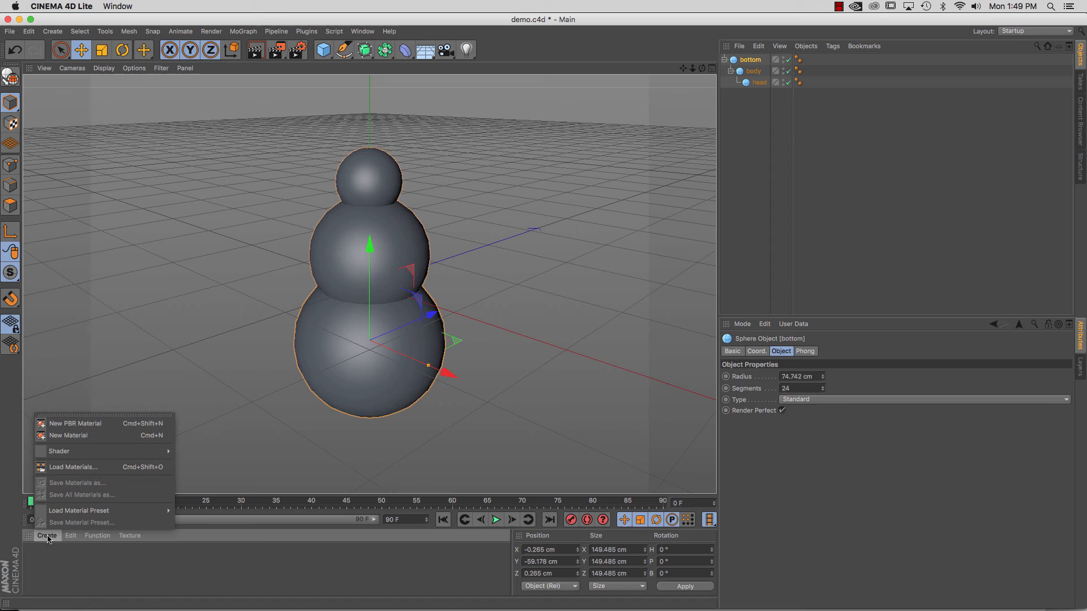
{"action": "left_click", "coordinate": [74, 436]}
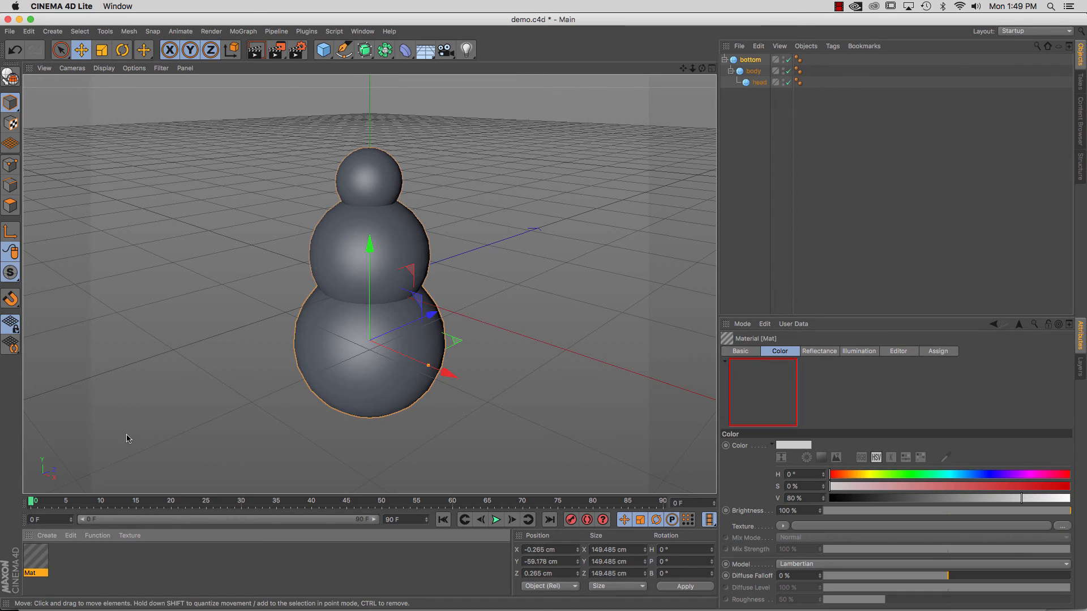
{"action": "left_click", "coordinate": [978, 488]}
{"action": "left_click_drag", "start_coordinate": [977, 488], "coordinate": [979, 488]}
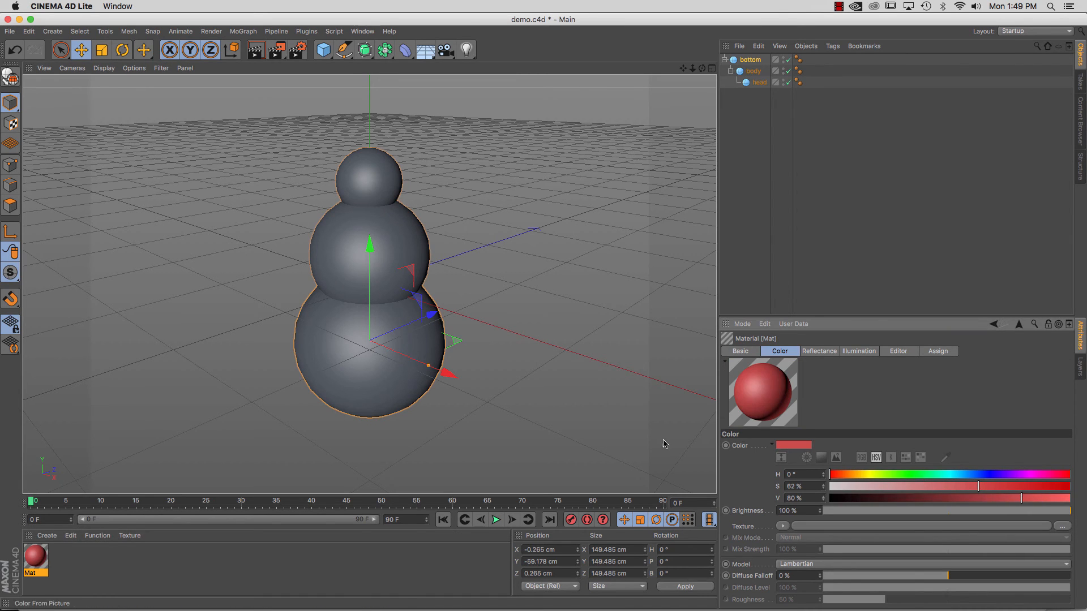
Apply the red material to the head, and move its texture tag up the hierarchy to body and finally to bottom.
{"action": "left_click_drag", "start_coordinate": [34, 562], "coordinate": [642, 144]}
{"action": "left_click_drag", "start_coordinate": [758, 86], "coordinate": [816, 75]}
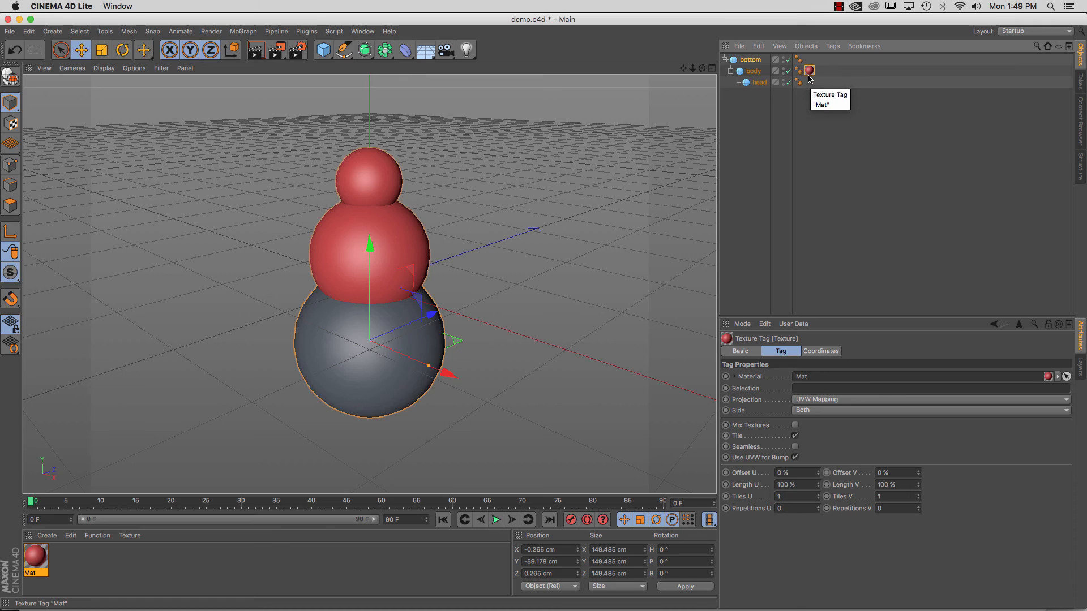
{"action": "left_click_drag", "start_coordinate": [810, 72], "coordinate": [810, 59]}
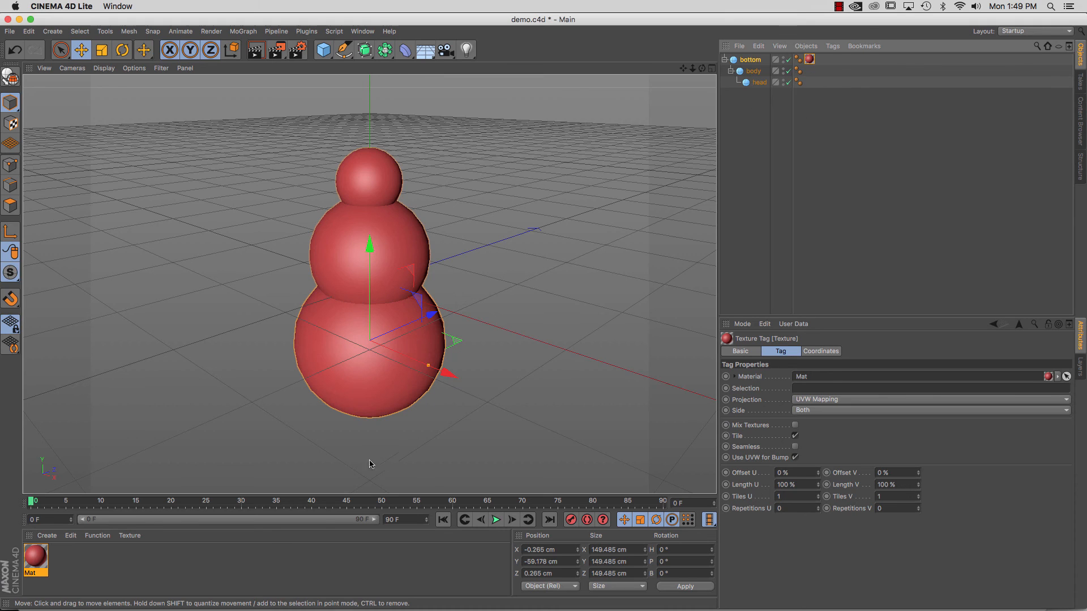
Create a second material, set its color hue to about 235° for blue, and apply it to the head.
{"action": "double_click", "coordinate": [74, 562]}
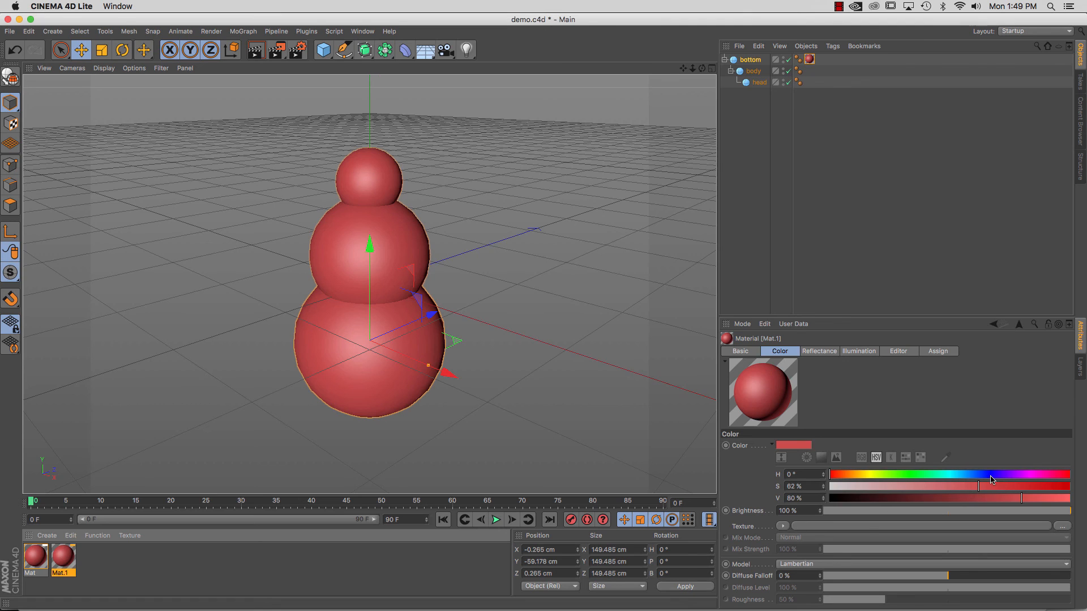
{"action": "left_click", "coordinate": [987, 476]}
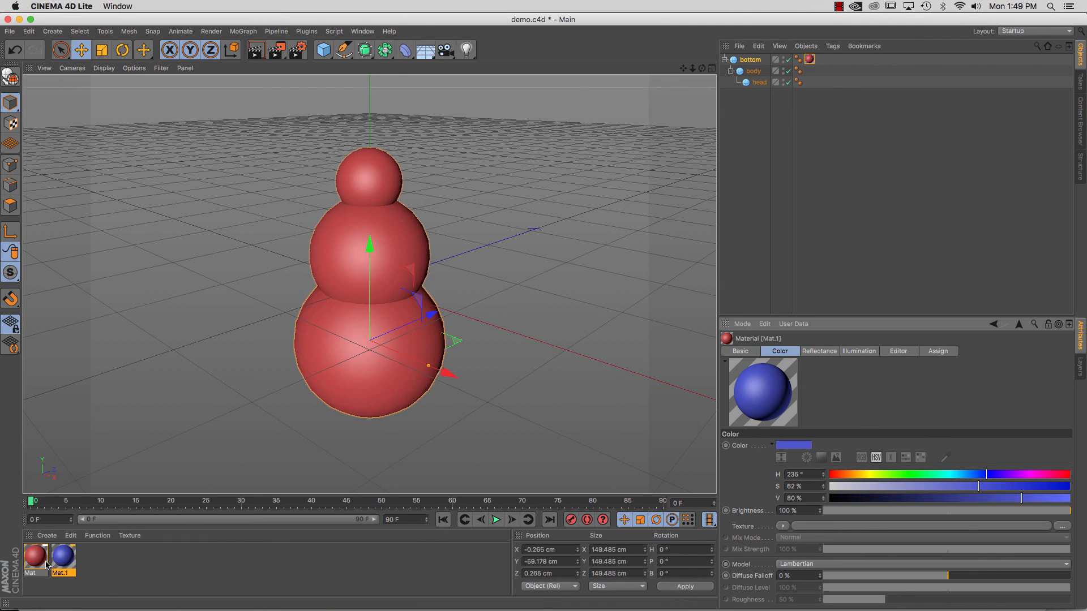
{"action": "left_click_drag", "start_coordinate": [67, 564], "coordinate": [762, 90]}
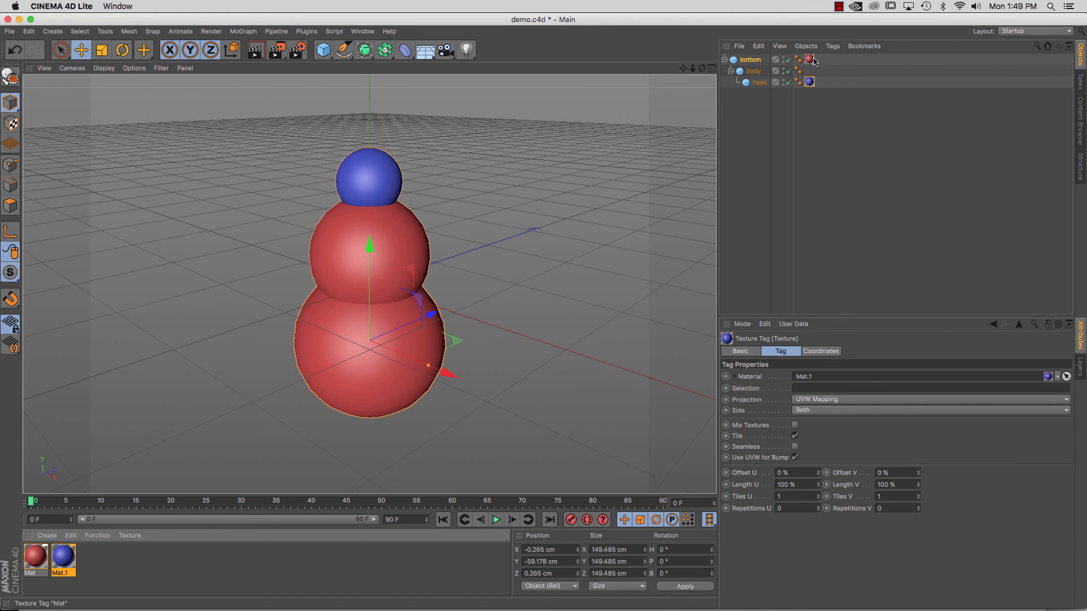